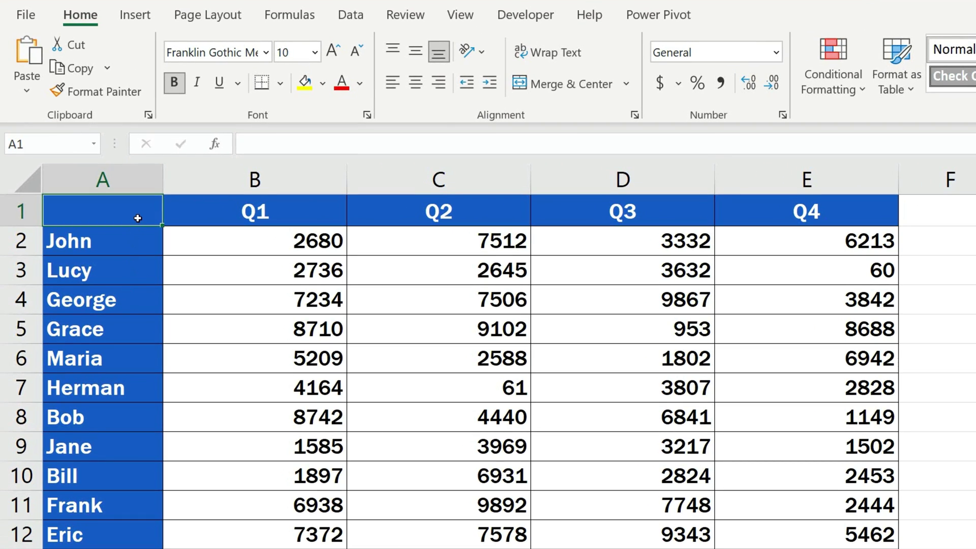
Step: Switch the sheet to Page Layout view and inspect its empty header and footer sections
{"action": "left_click", "coordinate": [475, 19]}
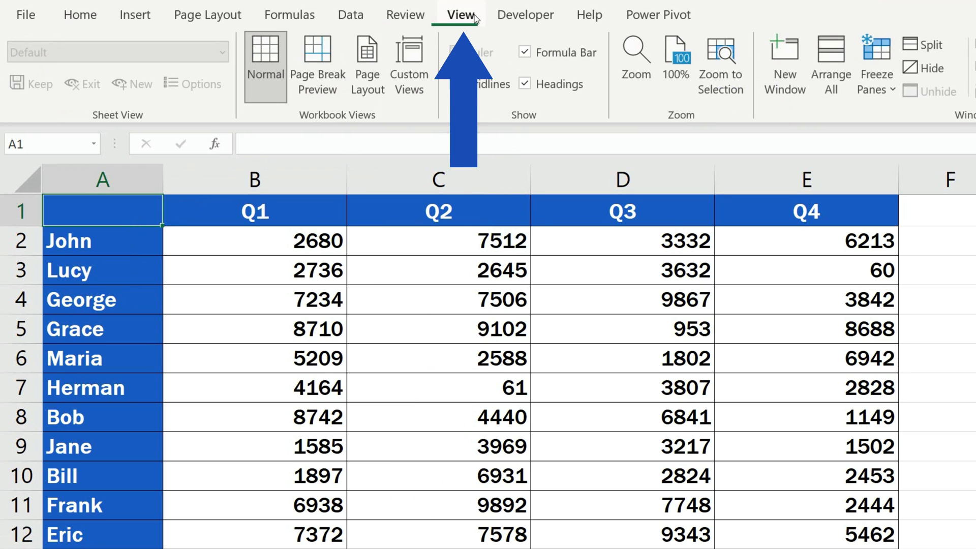
{"action": "left_click", "coordinate": [366, 64]}
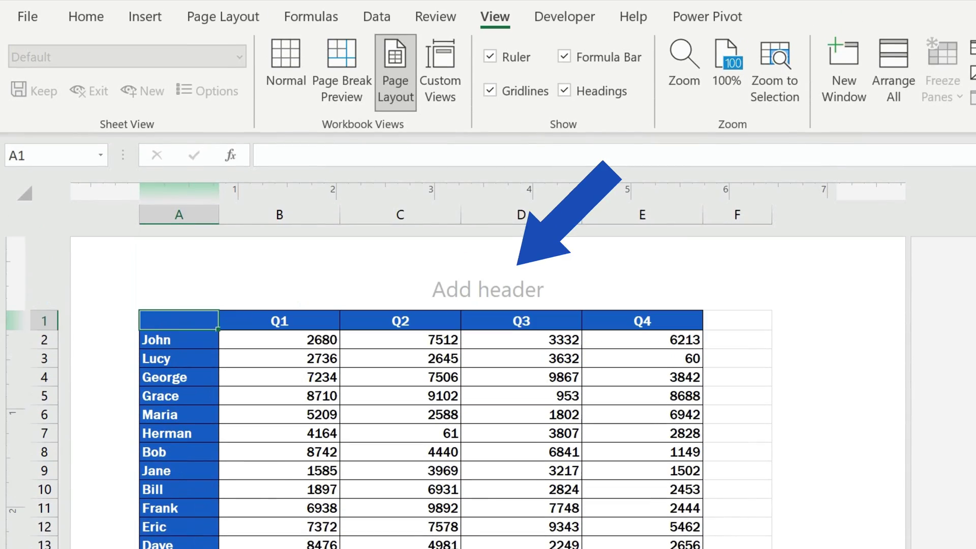
{"action": "left_click", "coordinate": [508, 285]}
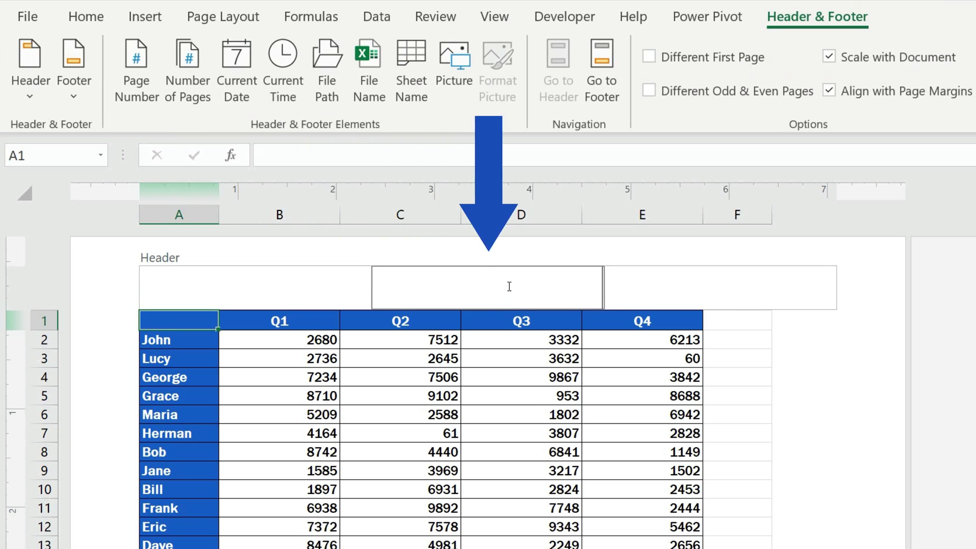
{"action": "left_click", "coordinate": [655, 282]}
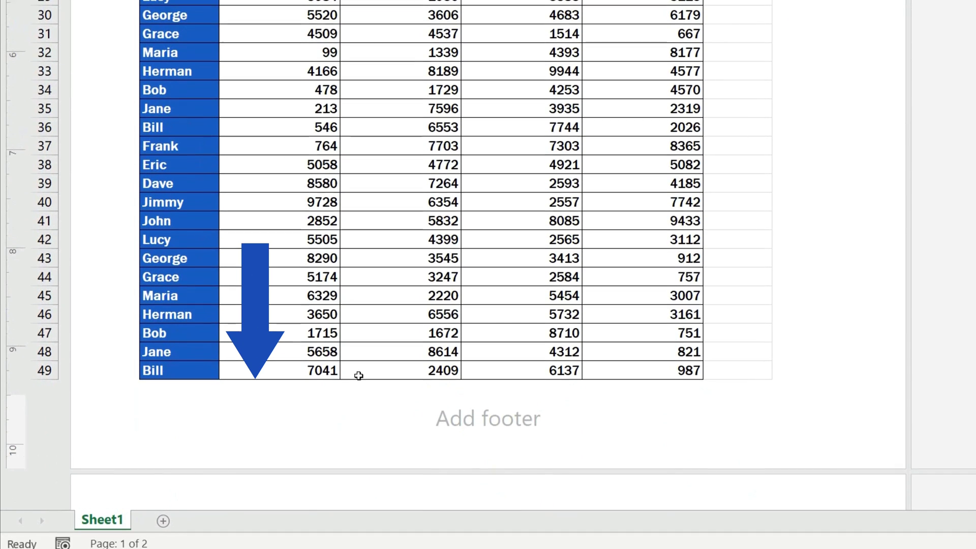
{"action": "left_click", "coordinate": [244, 413]}
{"action": "left_click", "coordinate": [676, 409]}
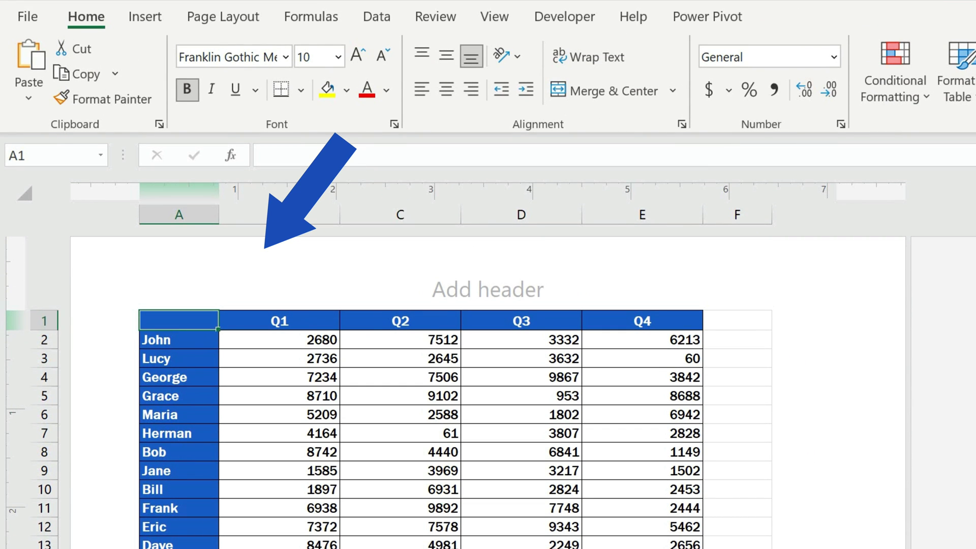
Step: Insert the page number into the left header section, then confirm page 2 shows 2
{"action": "left_click", "coordinate": [246, 281]}
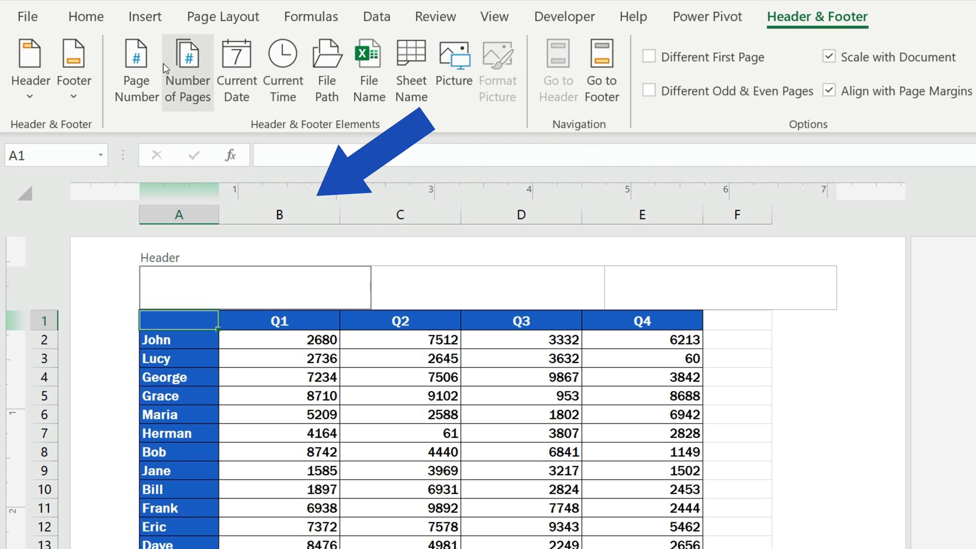
{"action": "left_click", "coordinate": [139, 67]}
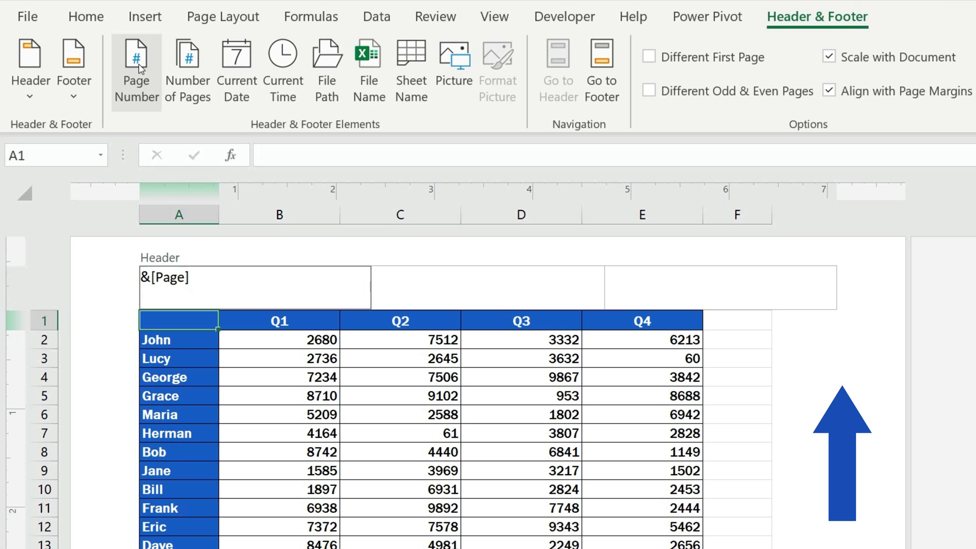
{"action": "left_click", "coordinate": [685, 512]}
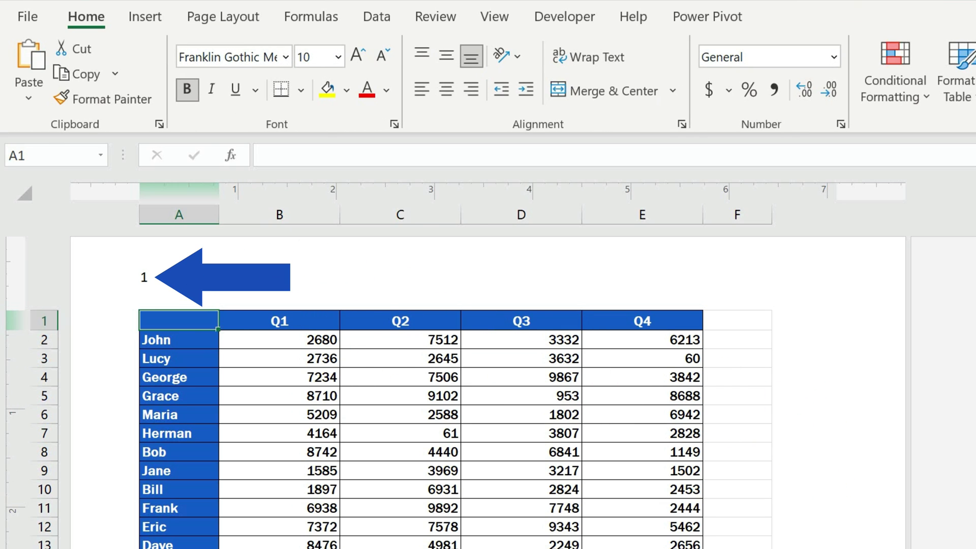
{"action": "scroll", "coordinate": [827, 114], "scroll_direction": "down", "scroll_amount": 10}
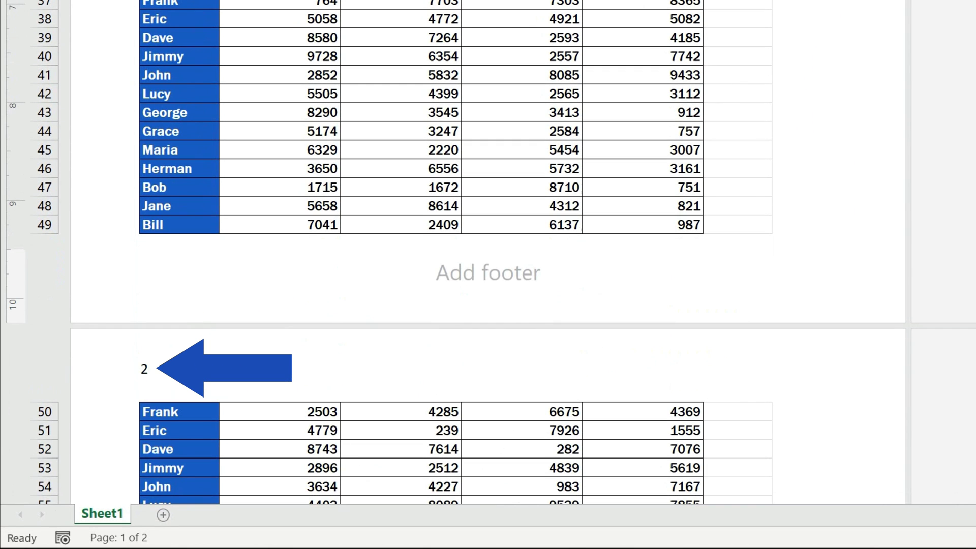
{"action": "scroll", "coordinate": [829, 81], "scroll_direction": "up", "scroll_amount": 9}
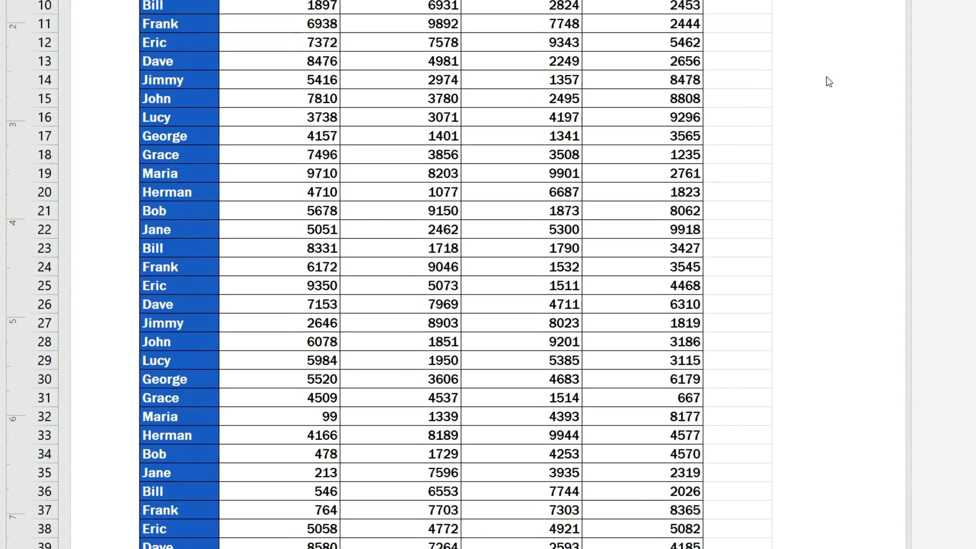
{"action": "scroll", "coordinate": [829, 81], "scroll_direction": "up", "scroll_amount": 3}
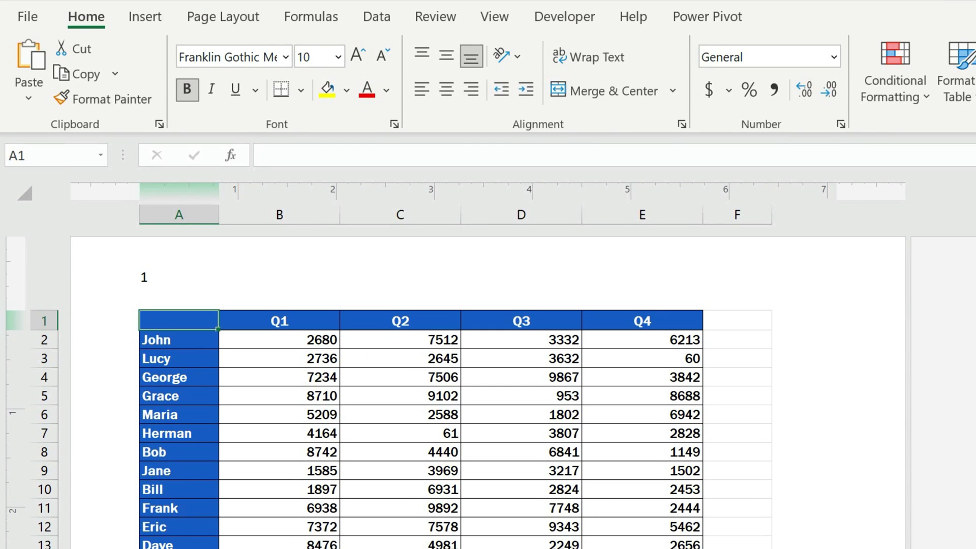
Step: Append ' /' and the Number of Pages field to the left header so it reads 1 / 2
{"action": "left_click", "coordinate": [202, 286]}
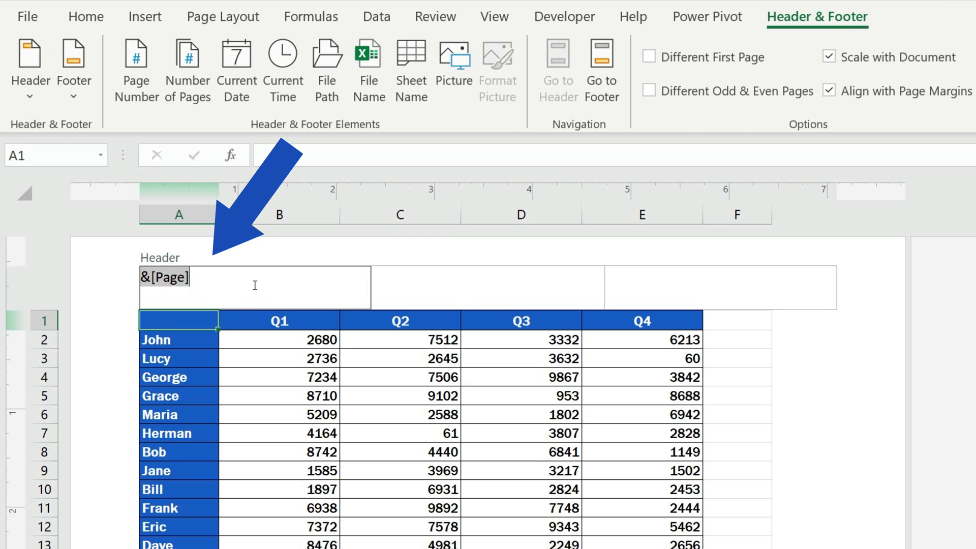
{"action": "type", "text": "/"}
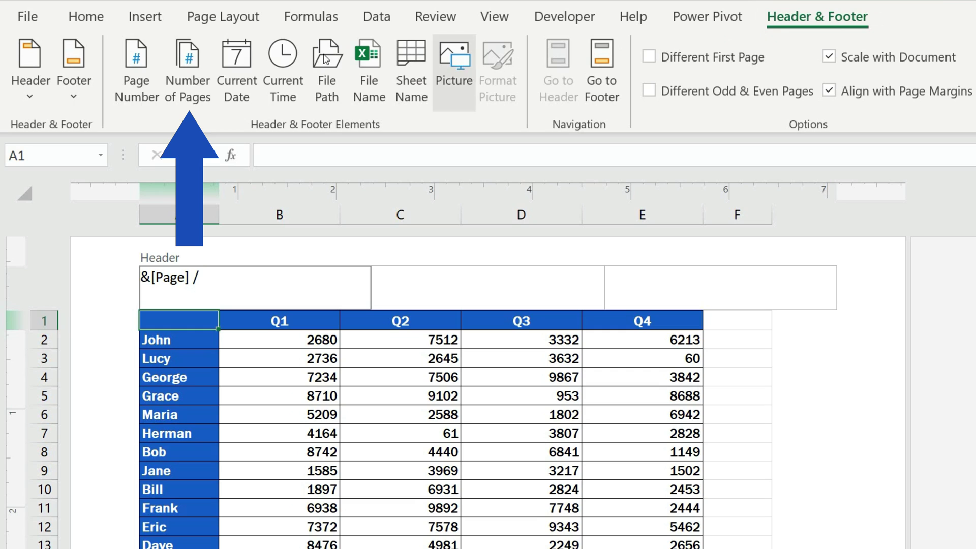
{"action": "left_click", "coordinate": [189, 68]}
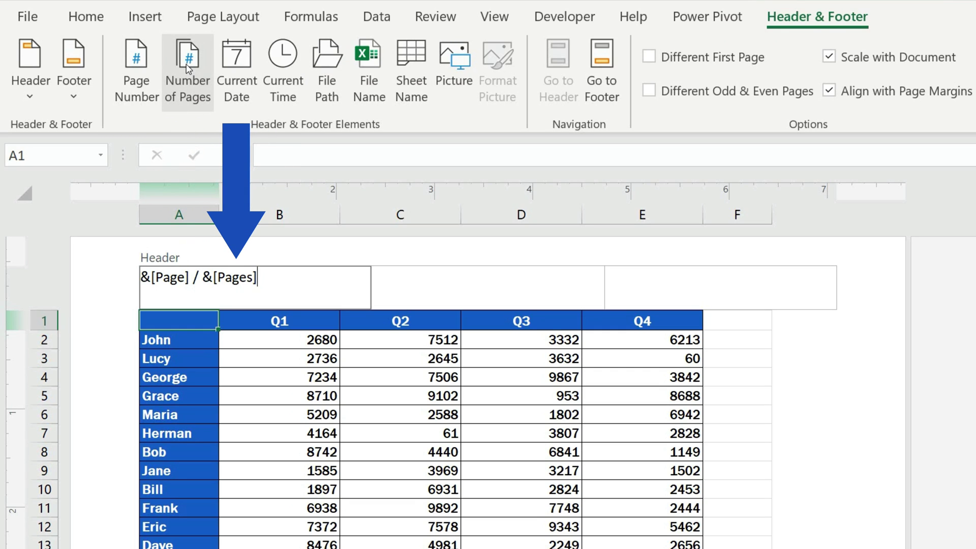
{"action": "left_click", "coordinate": [830, 474]}
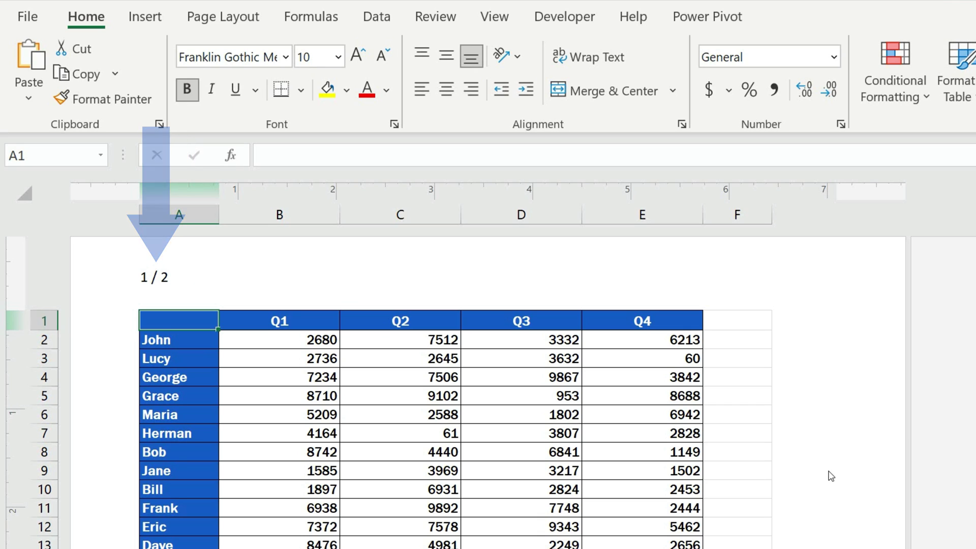
{"action": "scroll", "coordinate": [830, 476], "scroll_direction": "down", "scroll_amount": 3}
Step: Put page number, ' /' and total page count into the right footer section, reading 1 / 2
{"action": "scroll", "coordinate": [830, 477], "scroll_direction": "down", "scroll_amount": 9}
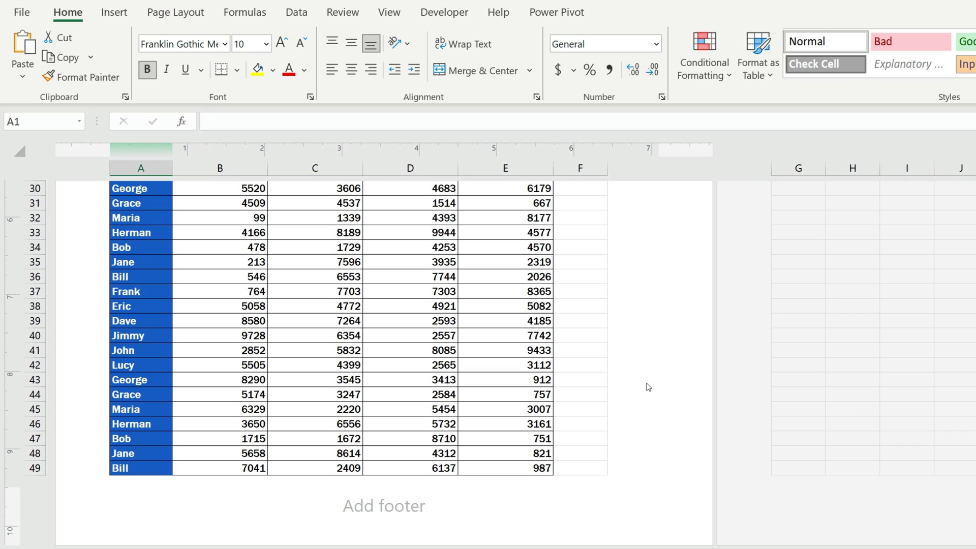
{"action": "left_click", "coordinate": [594, 508]}
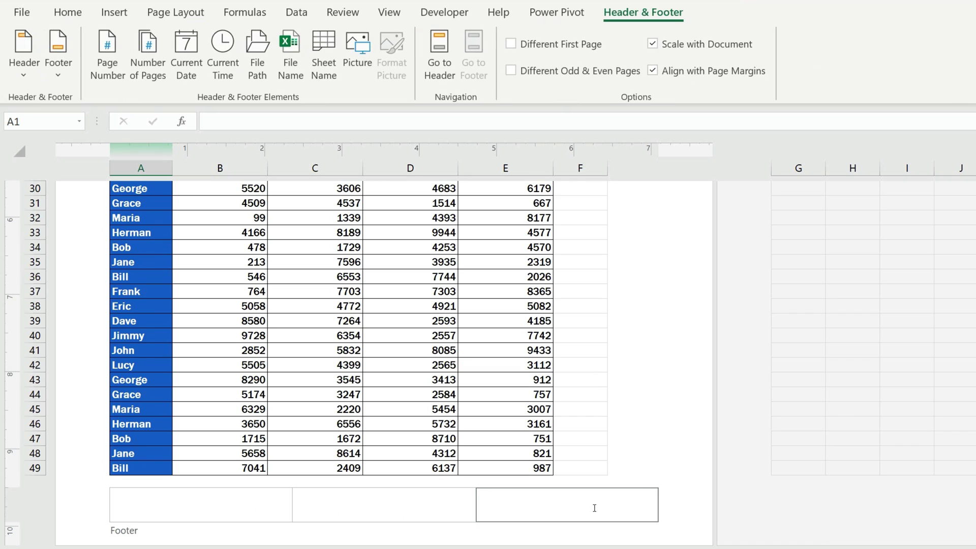
{"action": "left_click", "coordinate": [111, 64]}
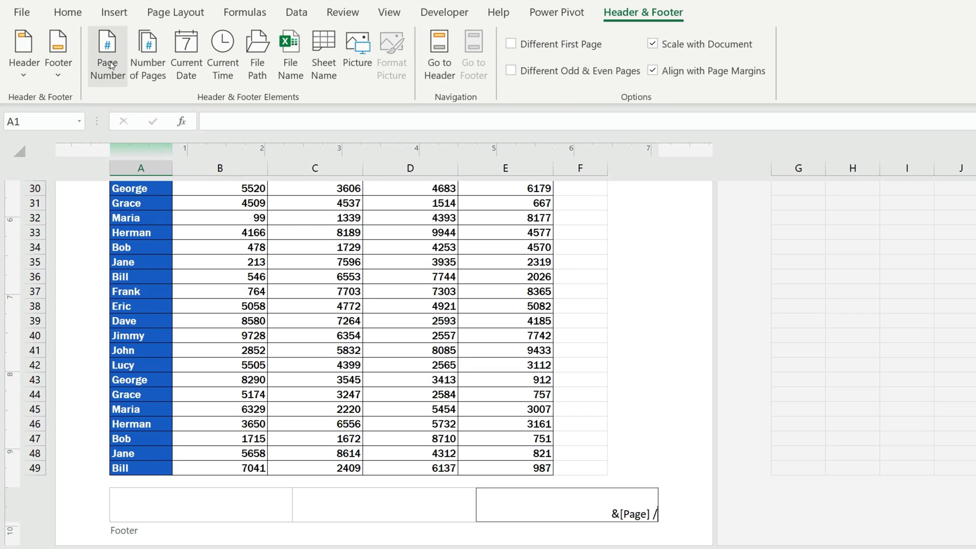
{"action": "type", "text": "/"}
{"action": "left_click", "coordinate": [133, 51]}
{"action": "left_click", "coordinate": [659, 276]}
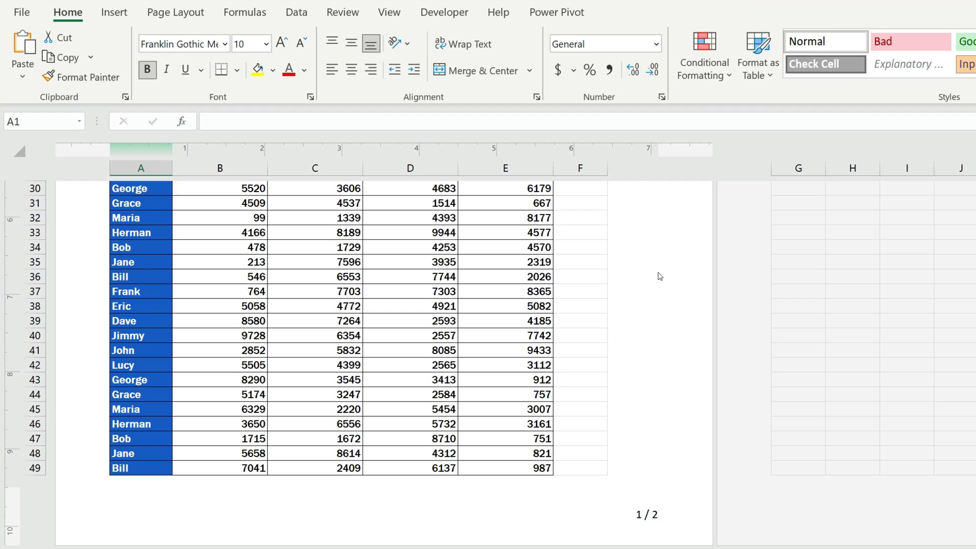
{"action": "scroll", "coordinate": [660, 276], "scroll_direction": "down", "scroll_amount": 10}
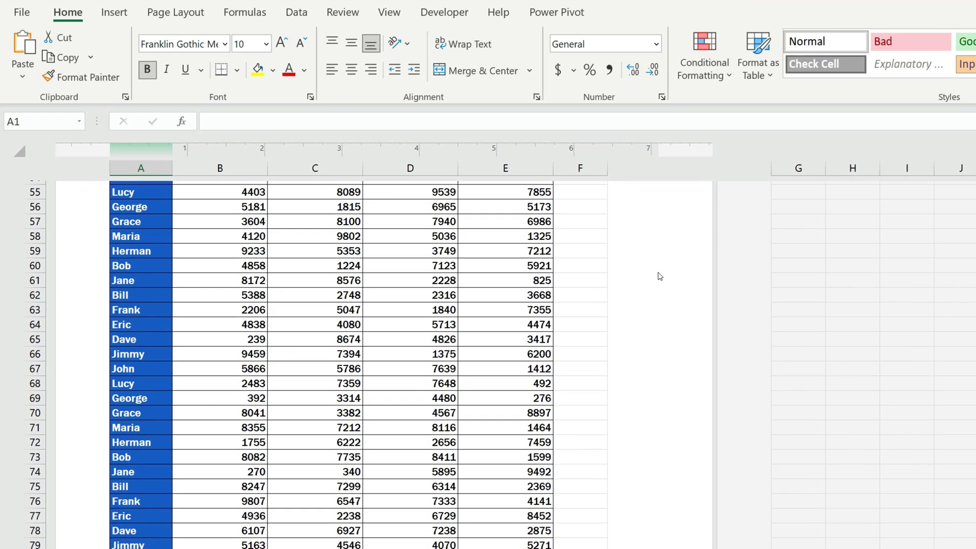
{"action": "scroll", "coordinate": [660, 276], "scroll_direction": "up", "scroll_amount": 20}
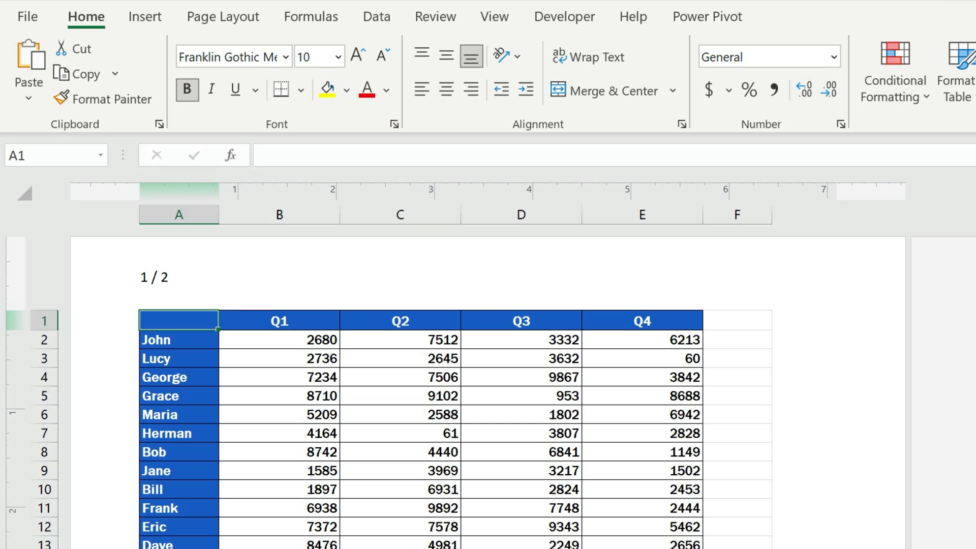
Step: Format the '1 / 2' header text as 26-point Arial Black
{"action": "left_click", "coordinate": [277, 275]}
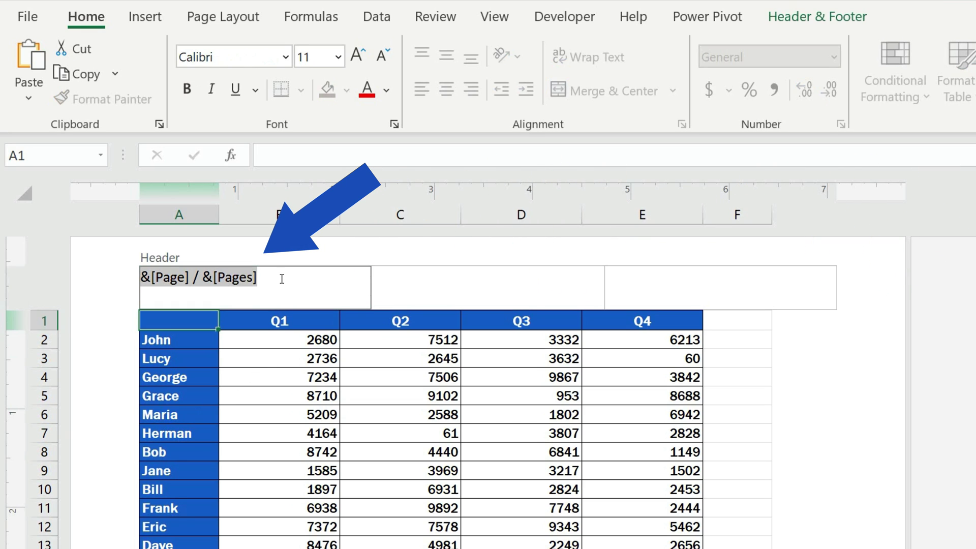
{"action": "left_click_drag", "start_coordinate": [274, 274], "coordinate": [92, 280]}
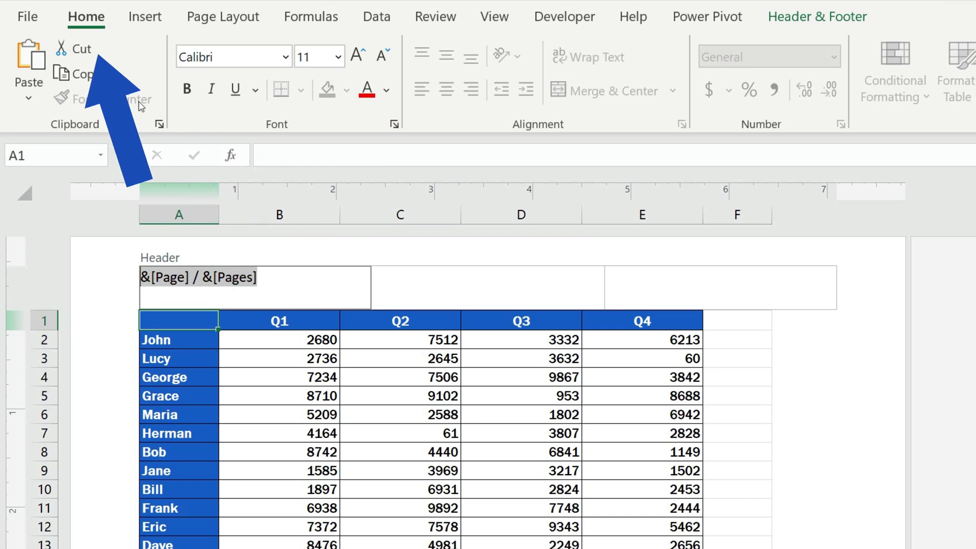
{"action": "left_click", "coordinate": [338, 57]}
{"action": "left_click", "coordinate": [314, 367]}
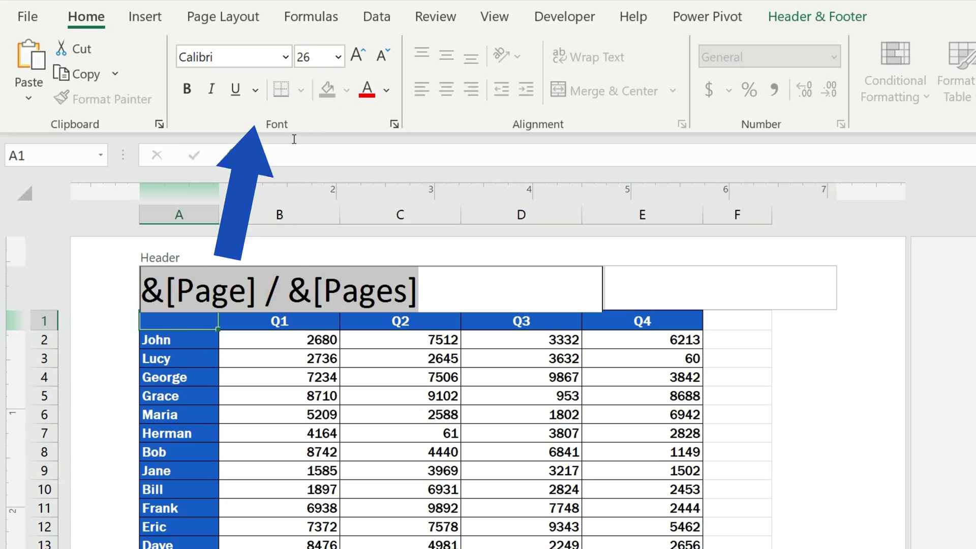
{"action": "left_click", "coordinate": [285, 57]}
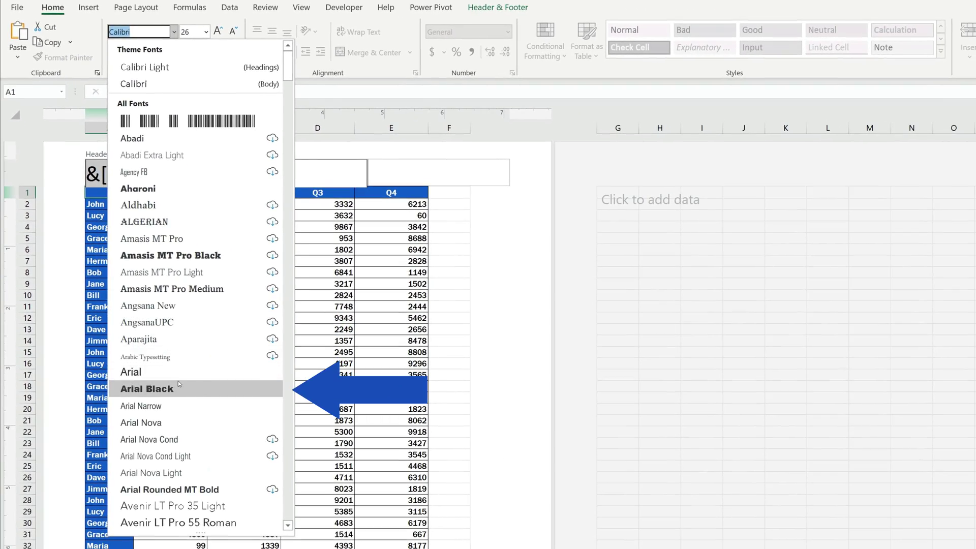
{"action": "left_click", "coordinate": [173, 388]}
{"action": "left_click", "coordinate": [504, 359]}
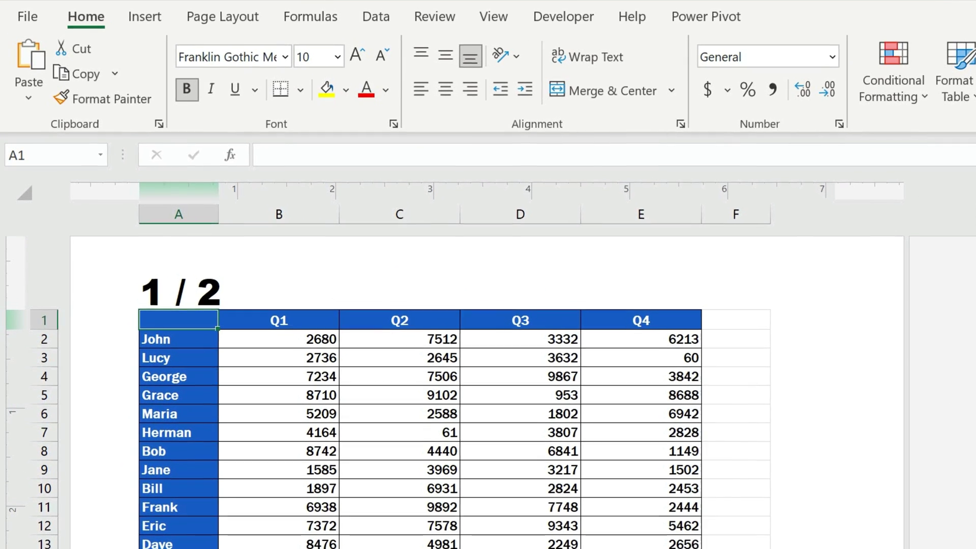
Step: Enable Different First Page so page 1 has a blank header and footer while page 2 keeps 2 / 2
{"action": "left_click", "coordinate": [331, 283]}
{"action": "left_click", "coordinate": [817, 17]}
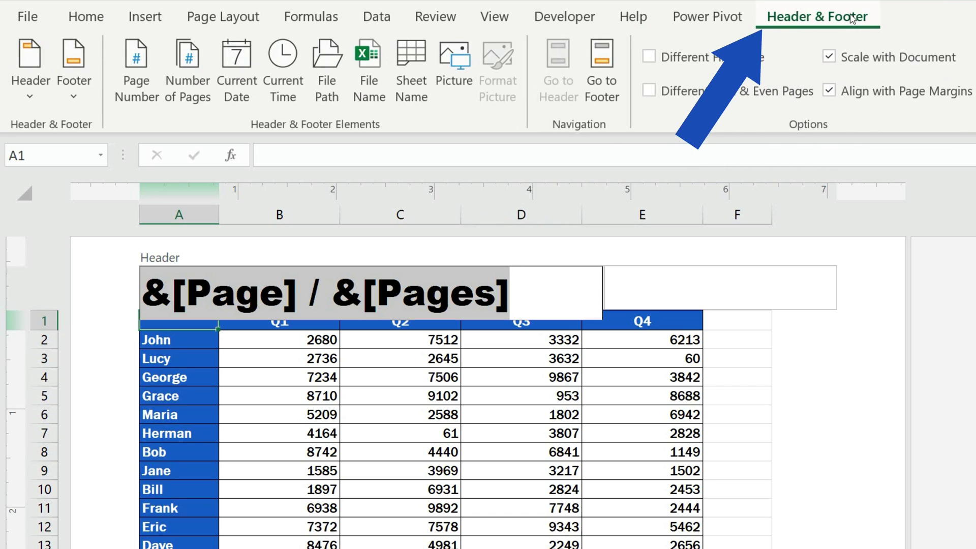
{"action": "left_click", "coordinate": [649, 57]}
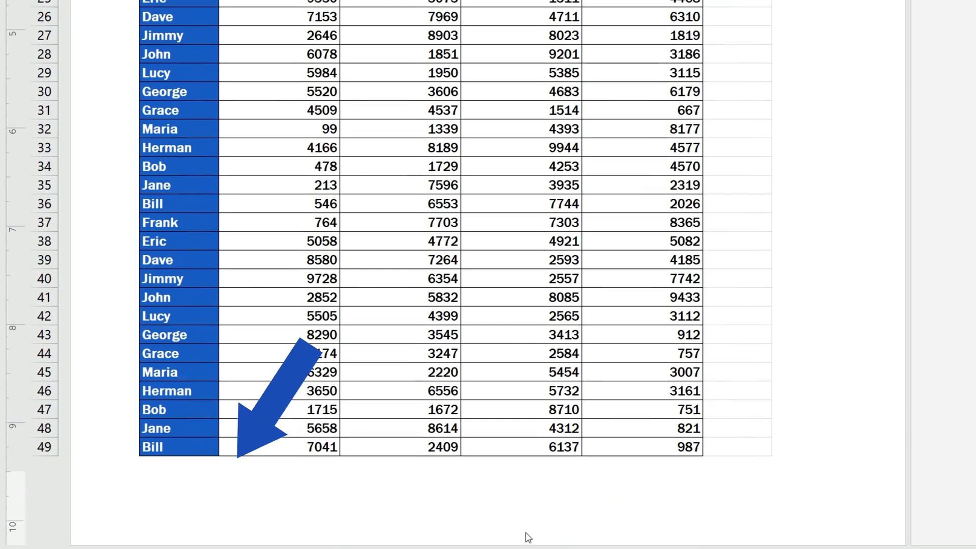
{"action": "left_click", "coordinate": [544, 490]}
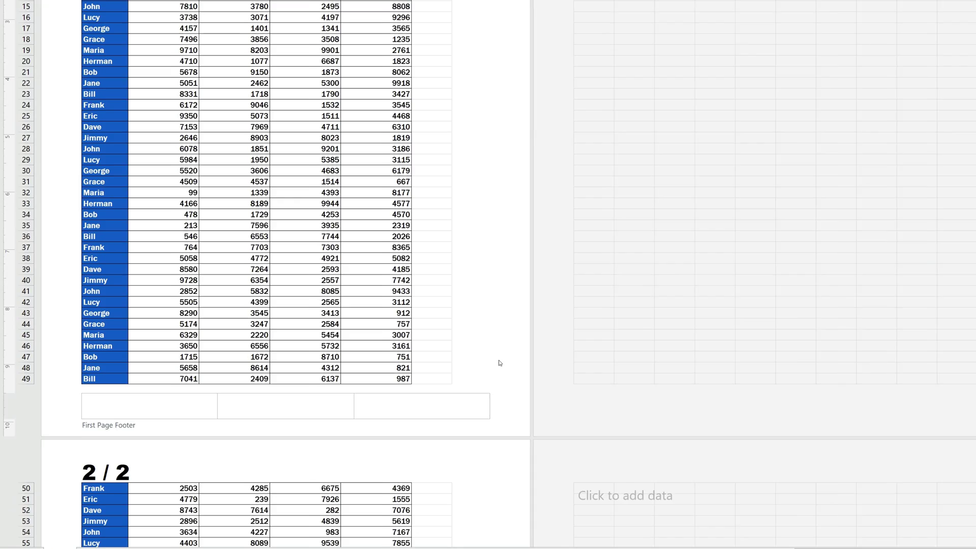
{"action": "left_click", "coordinate": [853, 414]}
{"action": "scroll", "coordinate": [456, 356], "scroll_direction": "down", "scroll_amount": 10}
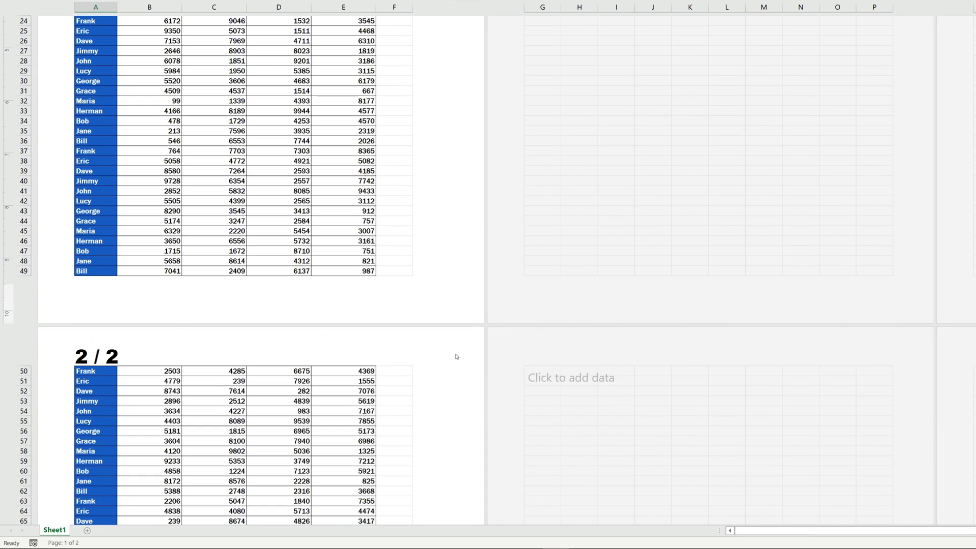
{"action": "scroll", "coordinate": [456, 357], "scroll_direction": "up", "scroll_amount": 2}
{"action": "scroll", "coordinate": [456, 357], "scroll_direction": "up", "scroll_amount": 1}
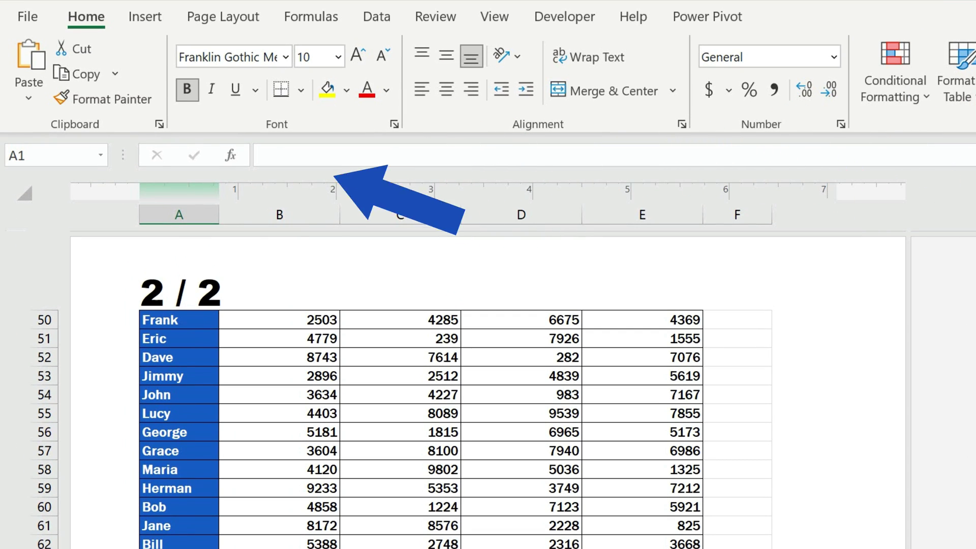
Step: Delete the '2 / 2' page-number text from the page 2 header
{"action": "left_click", "coordinate": [264, 303]}
{"action": "left_click_drag", "start_coordinate": [523, 300], "coordinate": [142, 305]}
{"action": "key", "text": "Delete"}
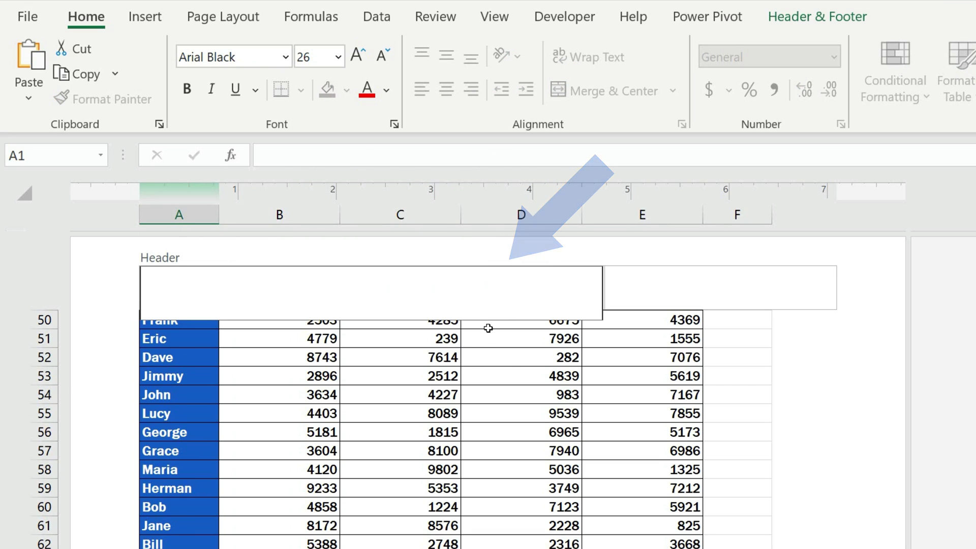
{"action": "left_click", "coordinate": [835, 470]}
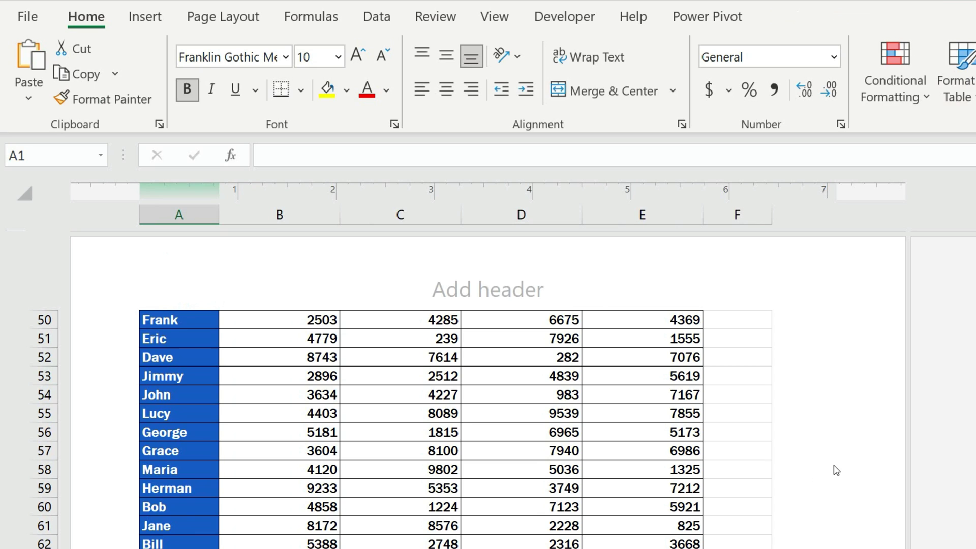
{"action": "scroll", "coordinate": [836, 470], "scroll_direction": "up", "scroll_amount": 15}
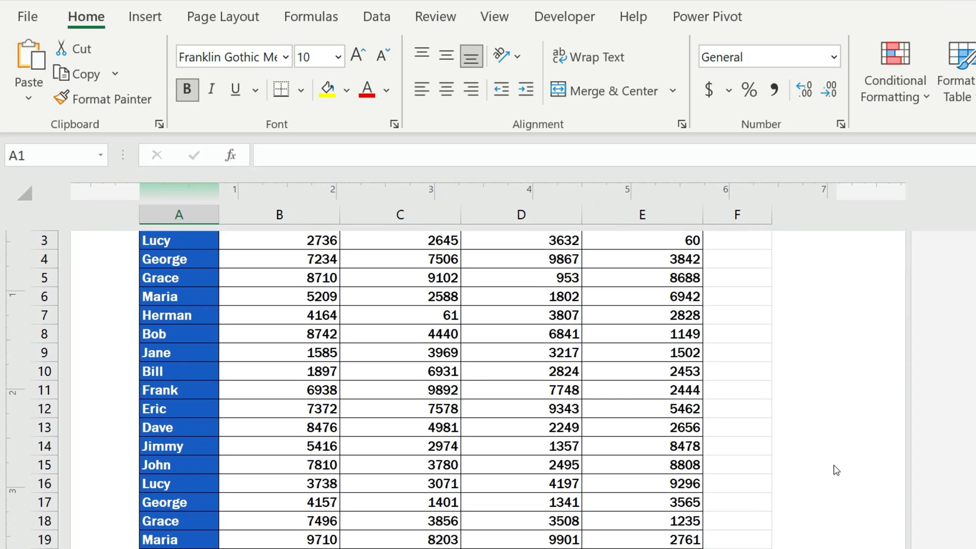
{"action": "scroll", "coordinate": [836, 470], "scroll_direction": "down", "scroll_amount": 1}
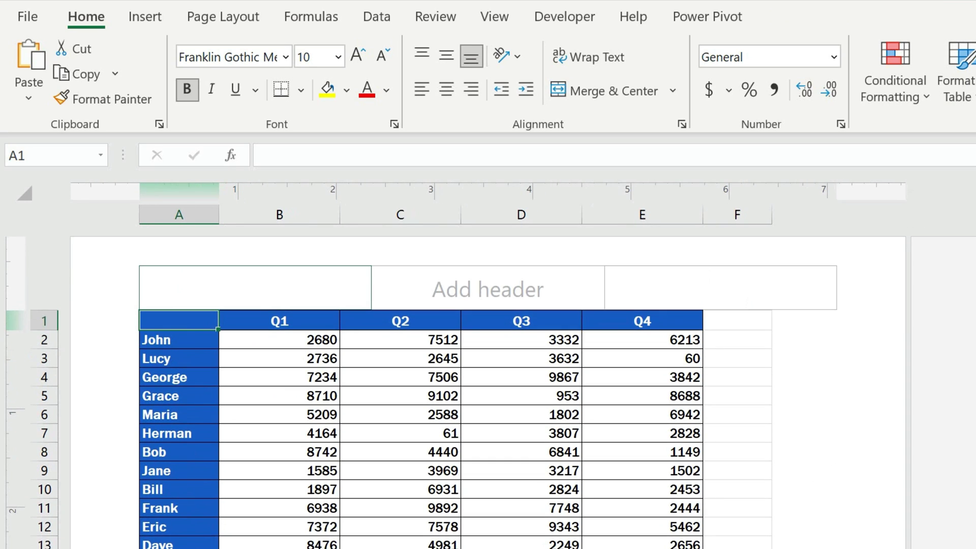
Step: Show the Workbook Views options on the View ribbon
{"action": "left_click", "coordinate": [497, 23]}
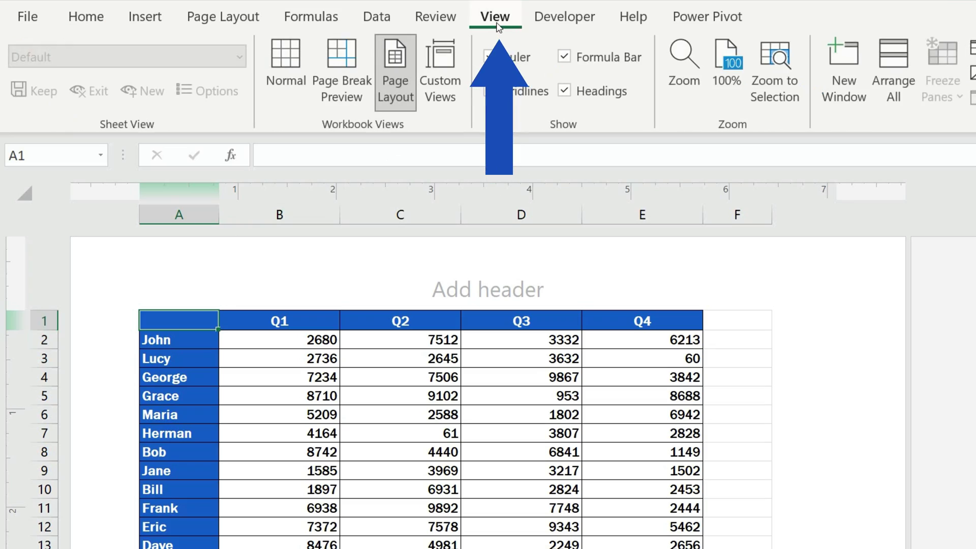